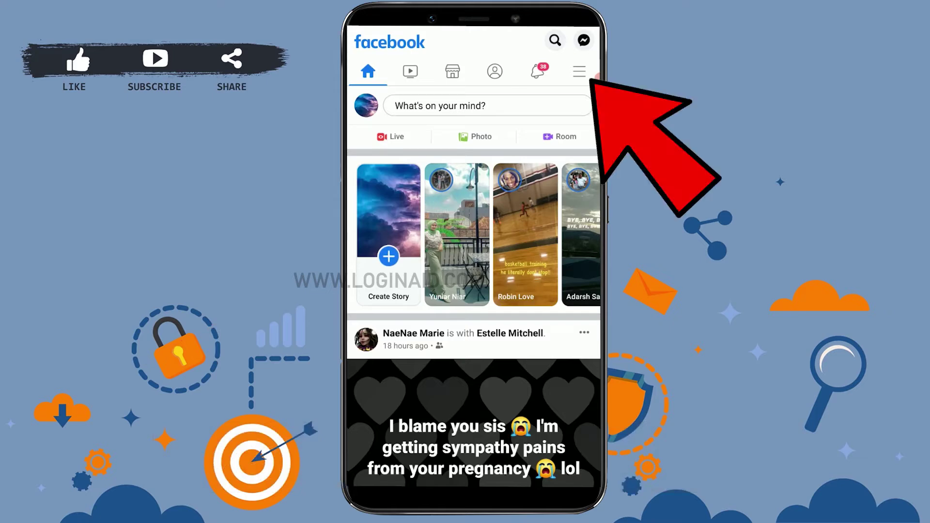
From the main Facebook menu, expand the Settings & Privacy section.
left_click(579, 72)
scroll(473, 291, "down", 3)
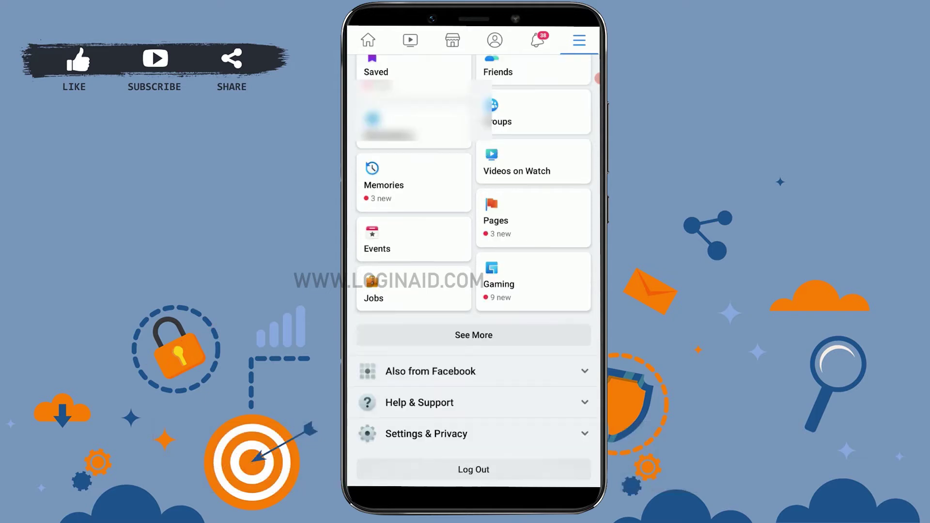
left_click(426, 434)
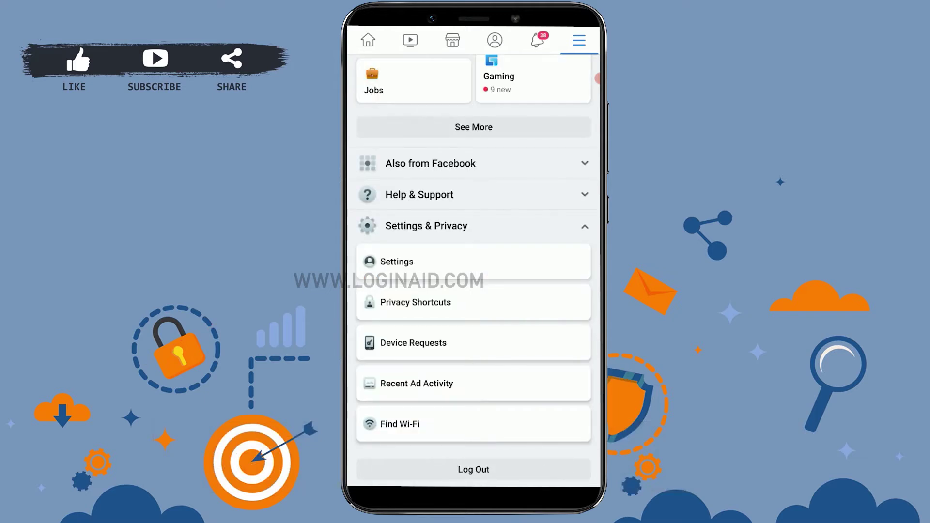
Go to Settings to reach the Activity Log's watched-videos list.
left_click(397, 262)
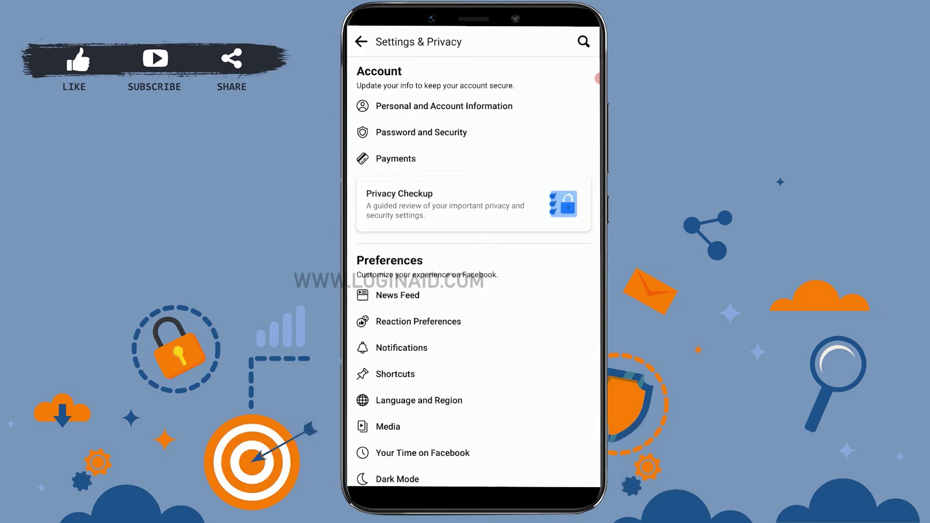
scroll(473, 291, "down", 10)
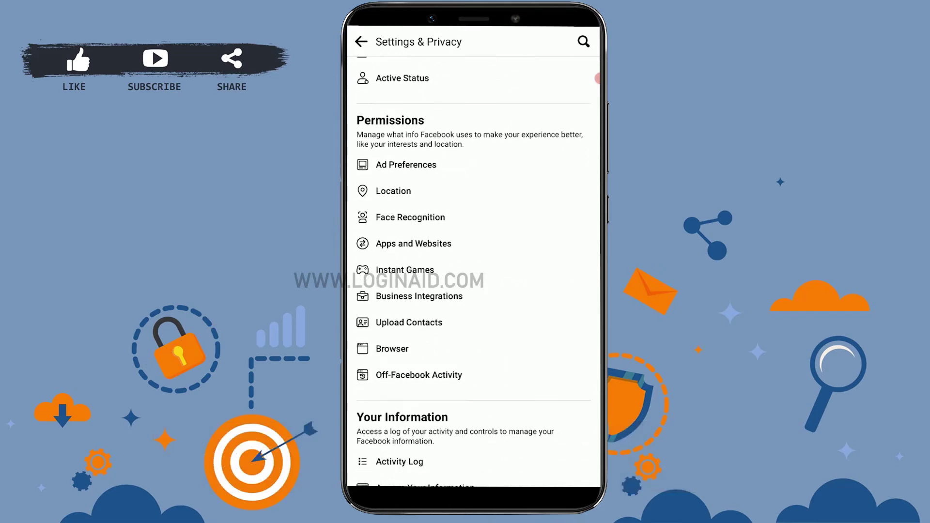
scroll(474, 291, "down", 2)
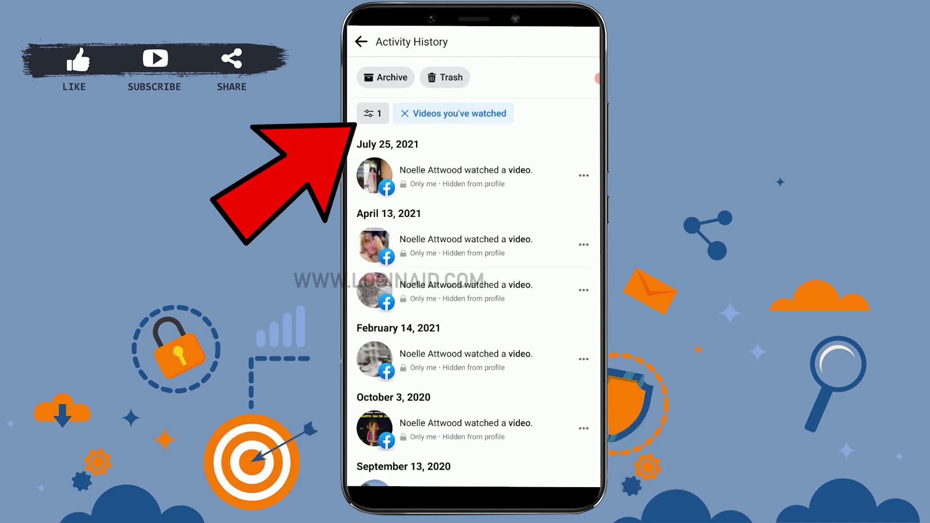
In the Activity History filter sheet, clear the 'Videos you've watched' filter.
left_click(372, 113)
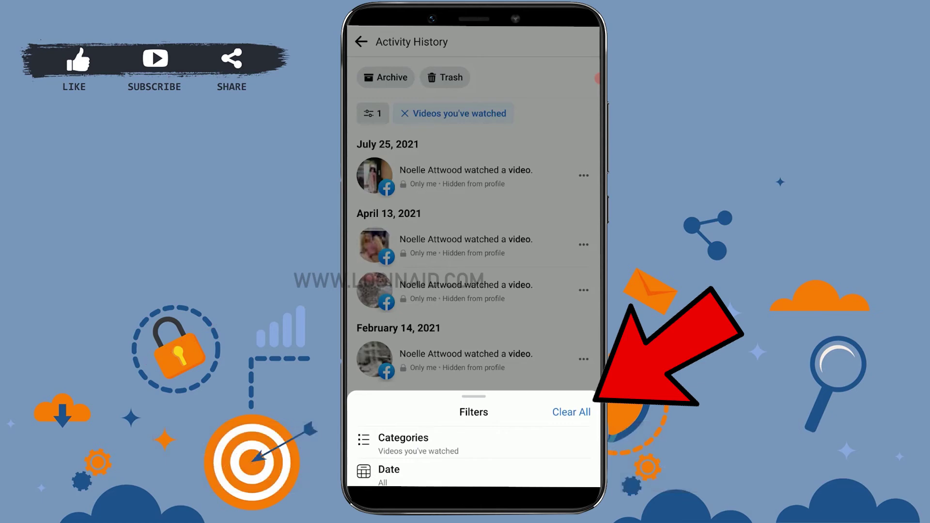
left_click(571, 413)
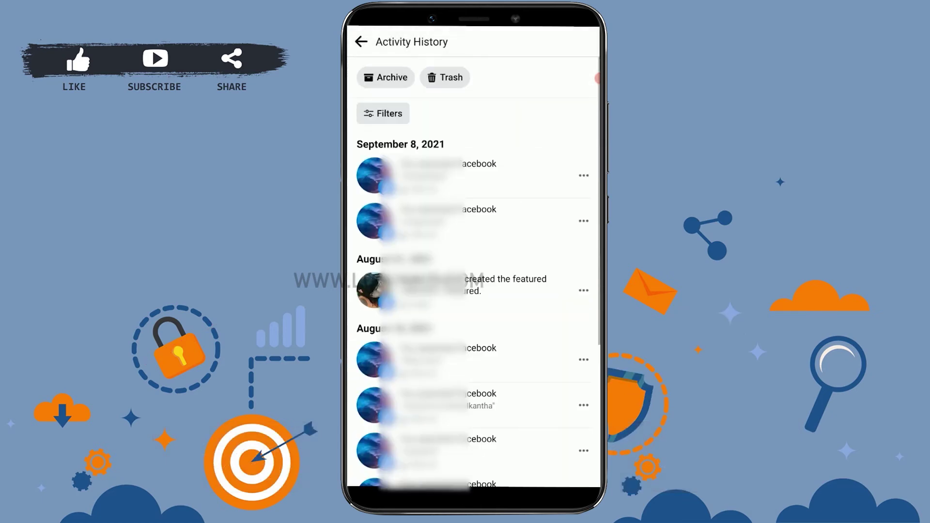
scroll(472, 291, "down", 5)
scroll(472, 291, "up", 10)
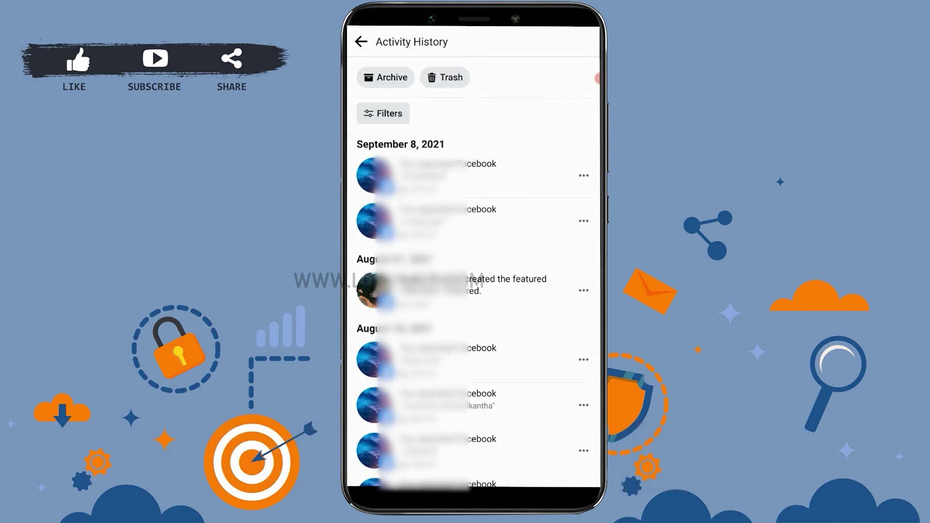
Reopen the filters to confirm category and date show All, then dismiss them.
left_click(383, 114)
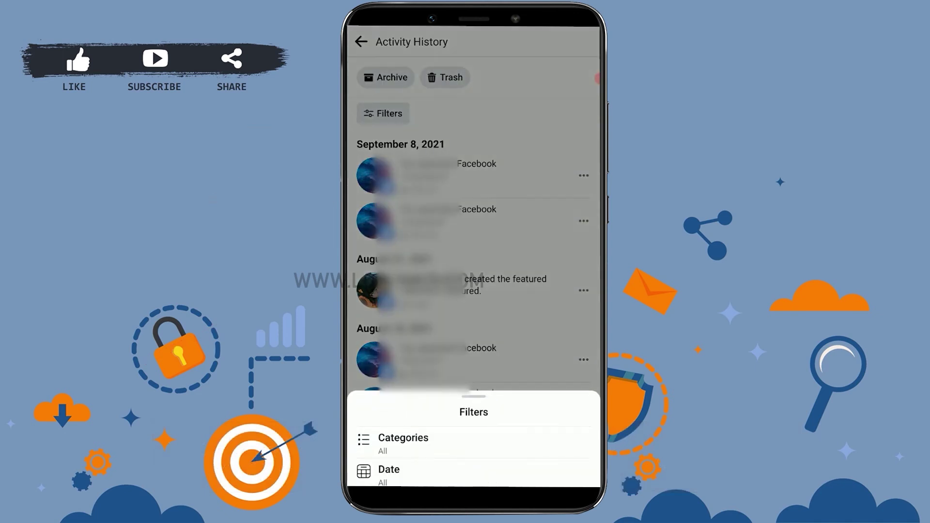
key("Escape")
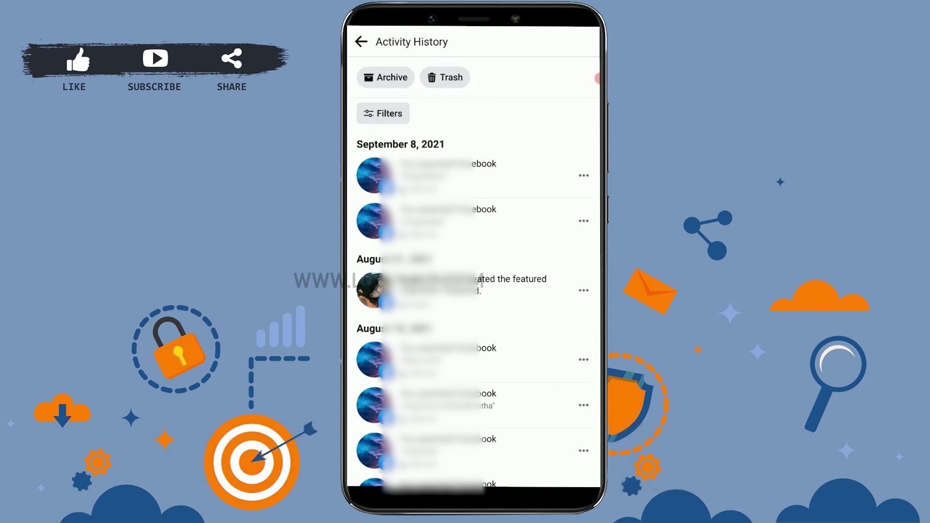